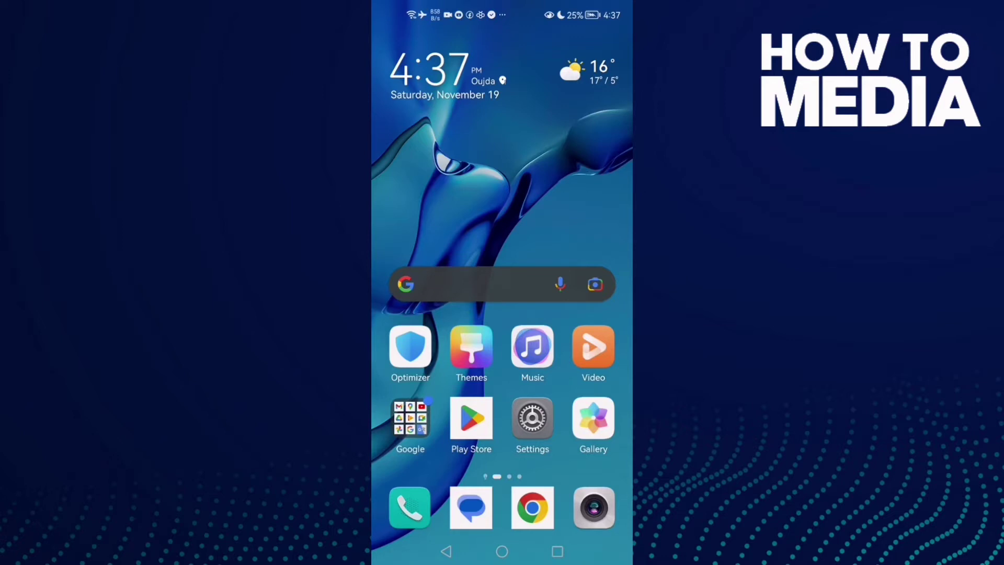
Search the Apps list for 'googl' and open Google Play services' app info.
{"action": "left_click", "coordinate": [532, 418]}
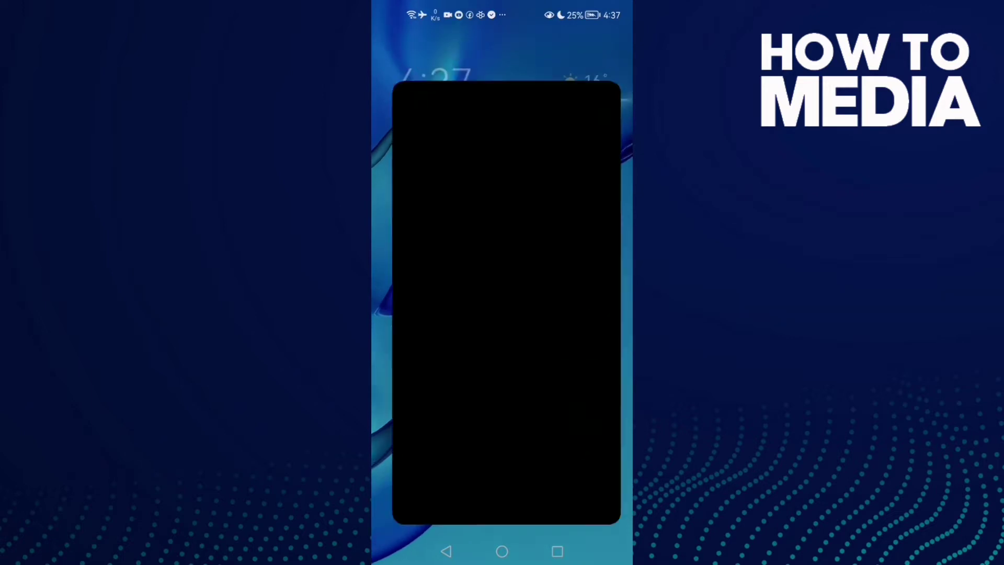
{"action": "scroll", "coordinate": [566, 327], "scroll_direction": "down", "scroll_amount": 5}
{"action": "scroll", "coordinate": [566, 327], "scroll_direction": "down", "scroll_amount": 2}
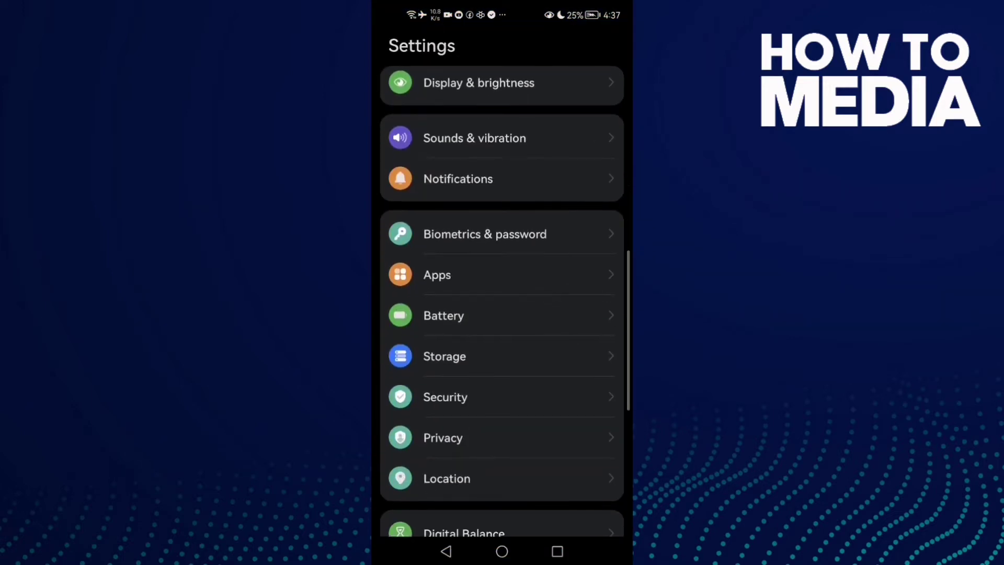
{"action": "left_click", "coordinate": [500, 274]}
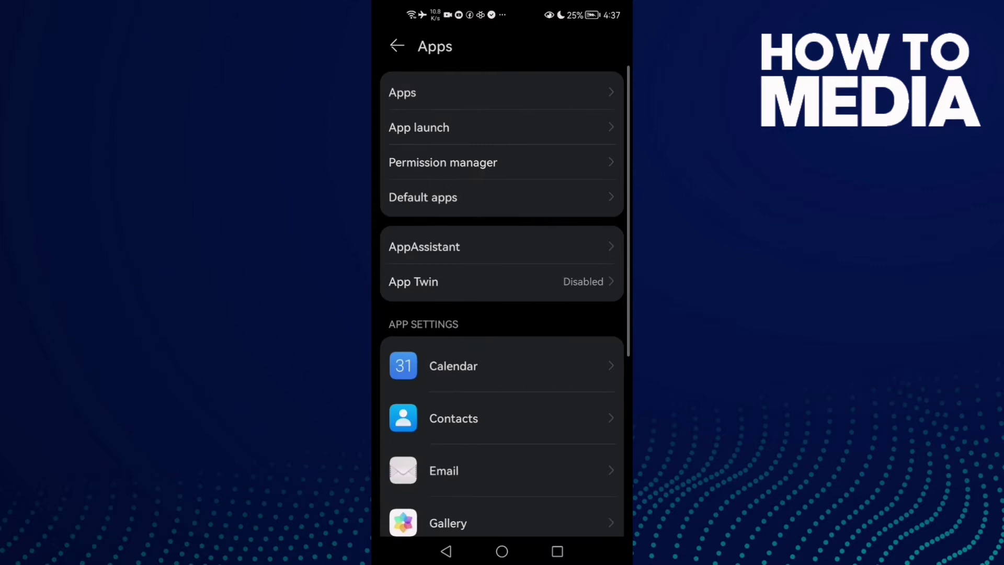
{"action": "left_click", "coordinate": [455, 92]}
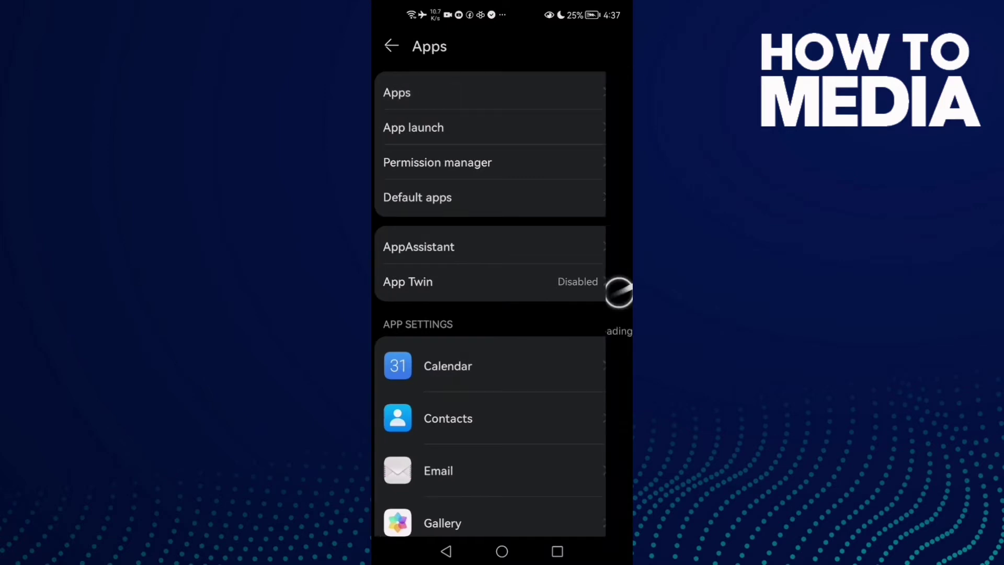
{"action": "left_click", "coordinate": [549, 86]}
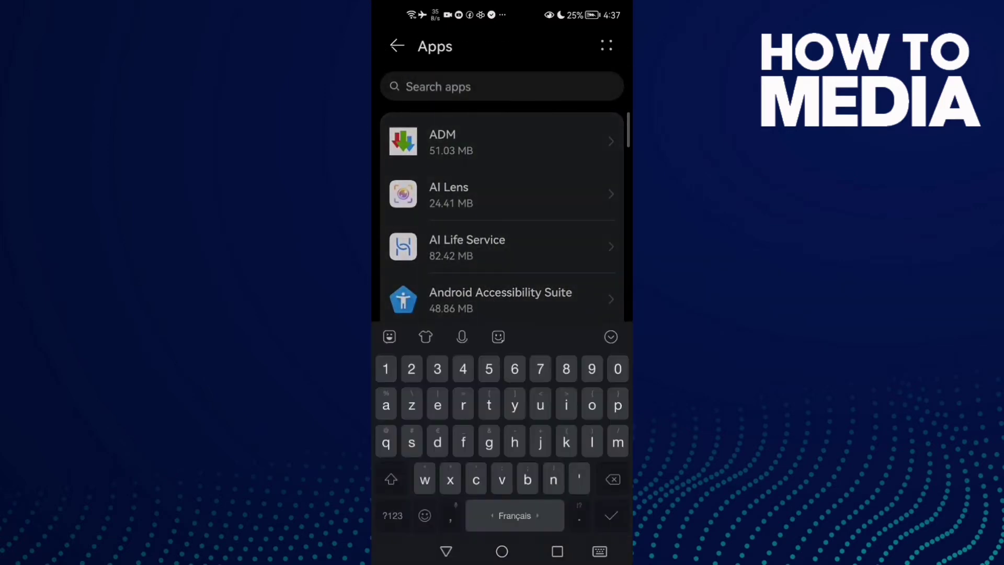
{"action": "type", "text": "googl"}
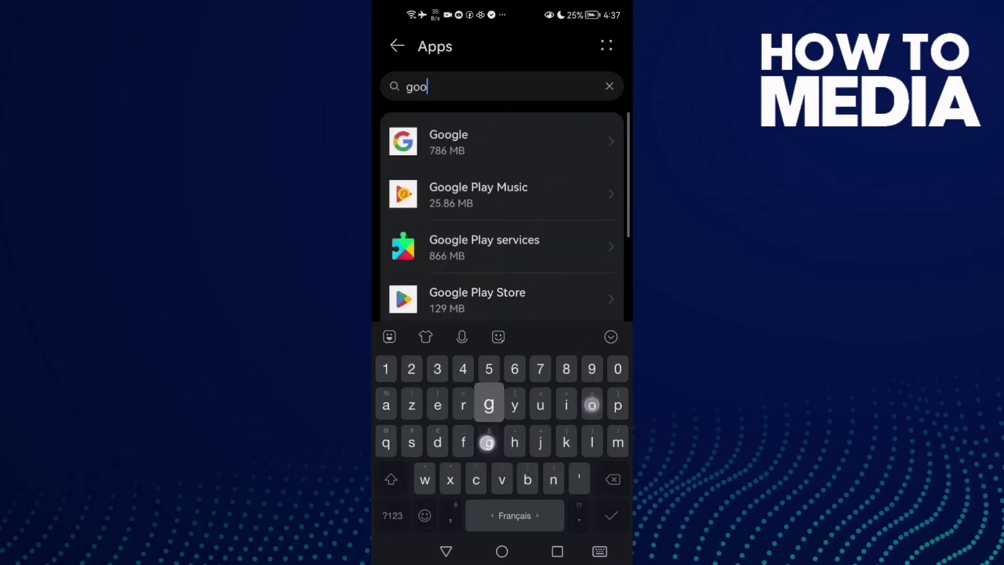
{"action": "left_click", "coordinate": [613, 337]}
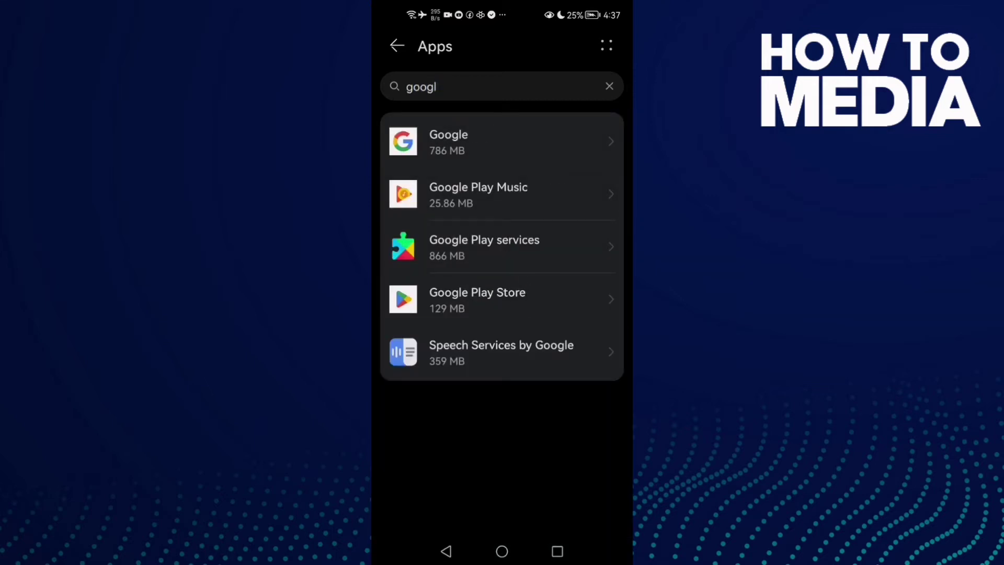
{"action": "left_click", "coordinate": [529, 247]}
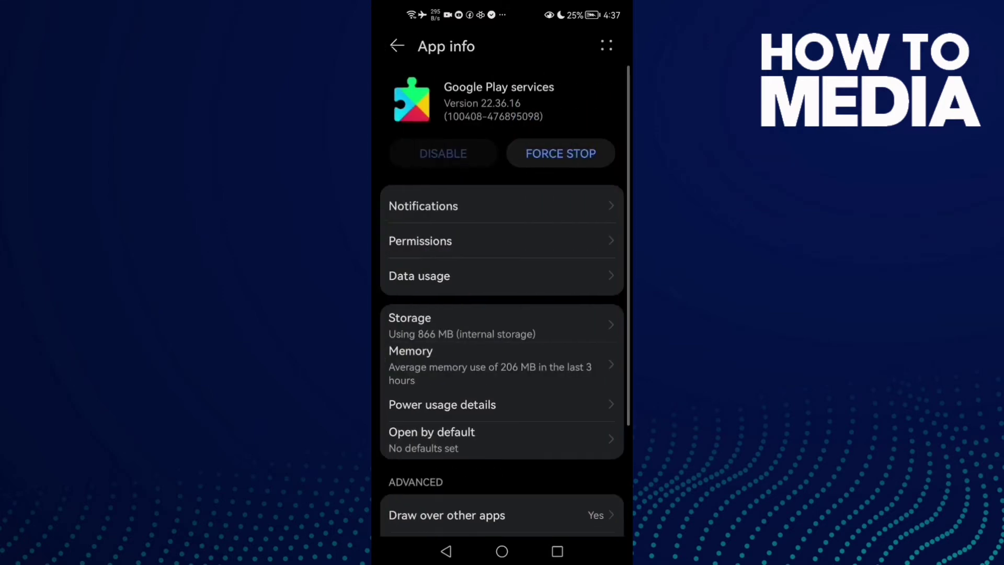
Clear the Google Play services cache from its Storage page.
{"action": "left_click", "coordinate": [502, 324]}
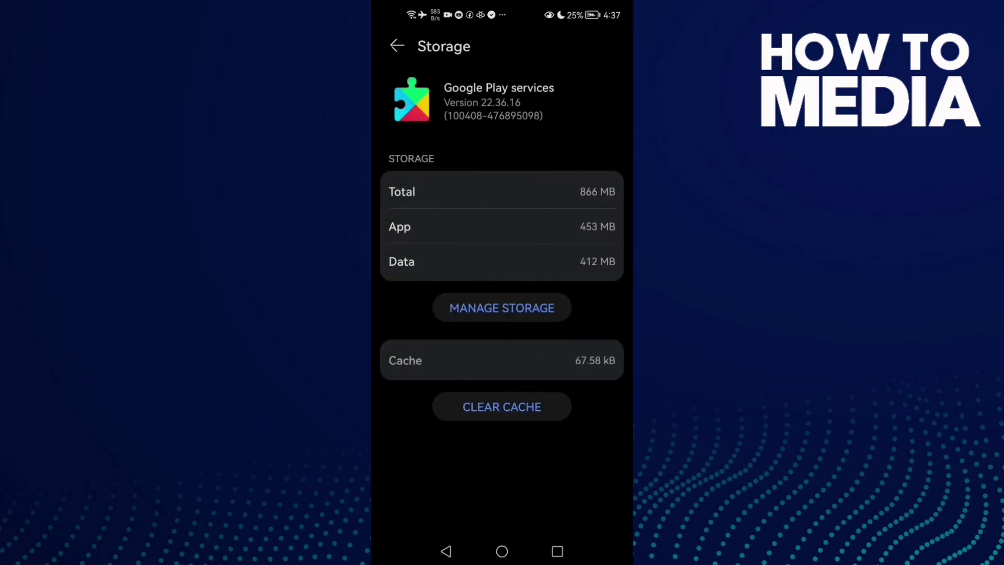
{"action": "left_click", "coordinate": [502, 406]}
{"action": "left_click", "coordinate": [445, 551]}
Review Google Play services permissions, then return to the filtered Apps list.
{"action": "left_click", "coordinate": [516, 250]}
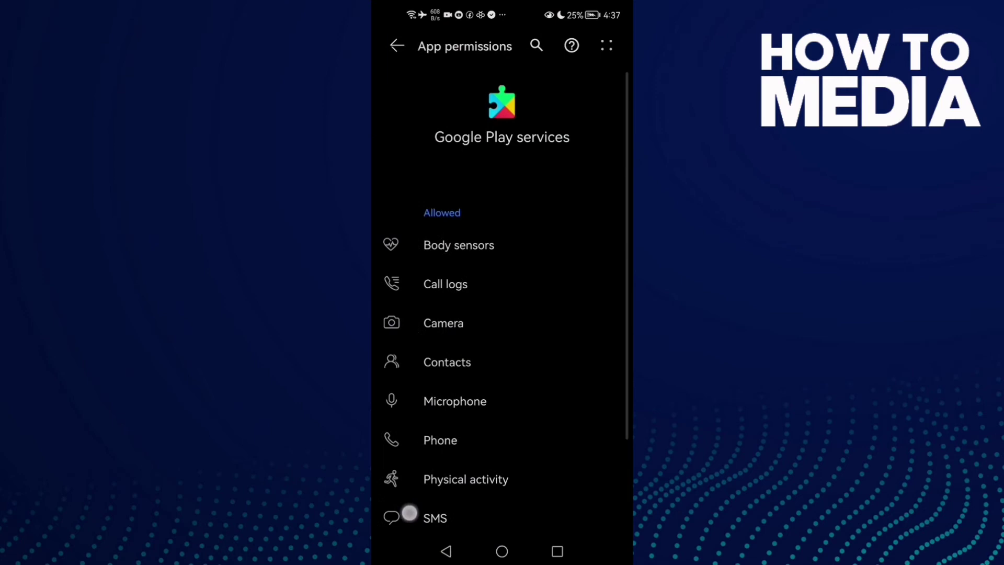
{"action": "scroll", "coordinate": [409, 514], "scroll_direction": "down", "scroll_amount": 3}
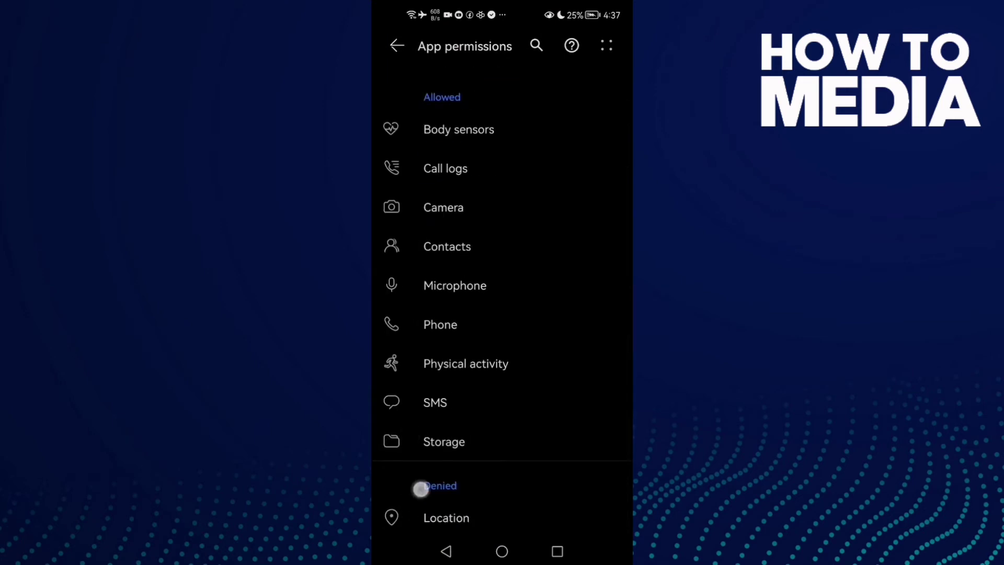
{"action": "scroll", "coordinate": [513, 196], "scroll_direction": "up", "scroll_amount": 3}
{"action": "scroll", "coordinate": [470, 314], "scroll_direction": "down", "scroll_amount": 3}
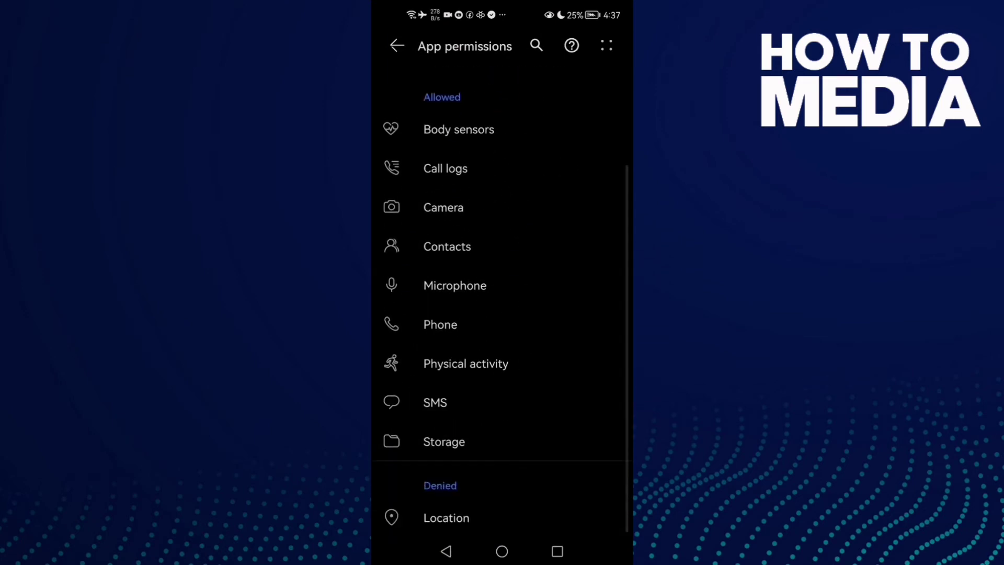
{"action": "left_click", "coordinate": [446, 551]}
{"action": "left_click", "coordinate": [446, 552]}
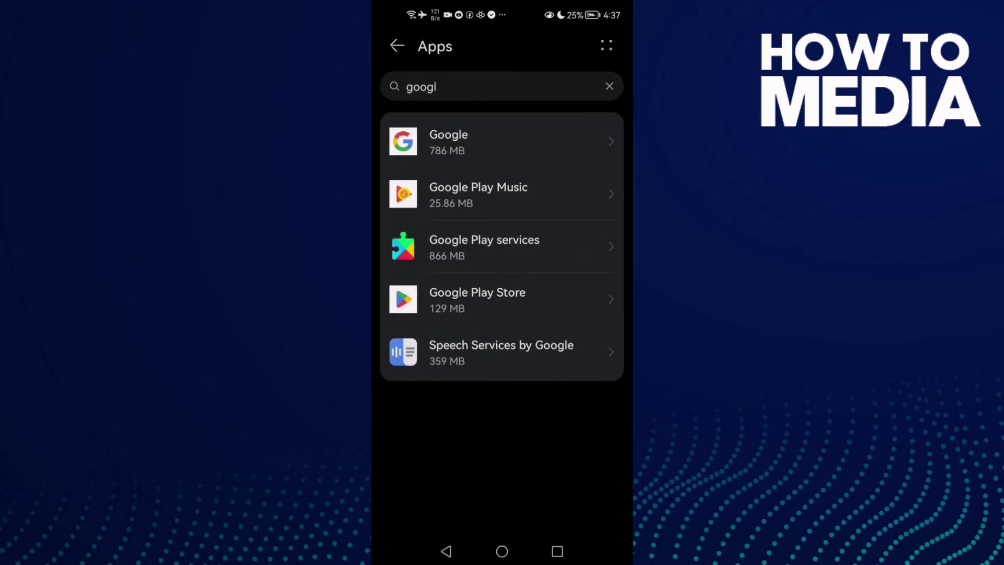
Open Google Play Store's app info and review its permissions.
{"action": "left_click", "coordinate": [502, 300]}
{"action": "left_click", "coordinate": [502, 240]}
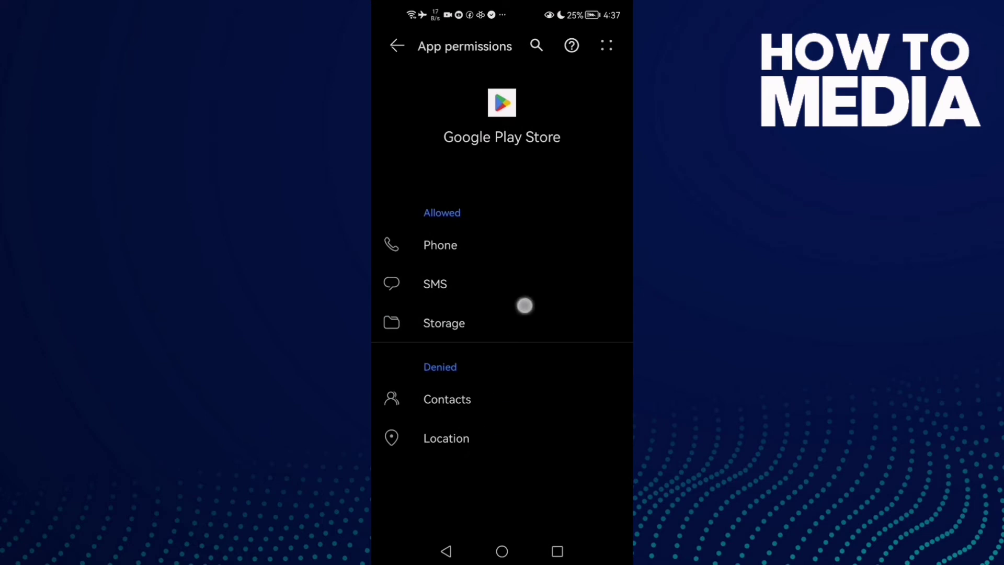
{"action": "left_click", "coordinate": [447, 550]}
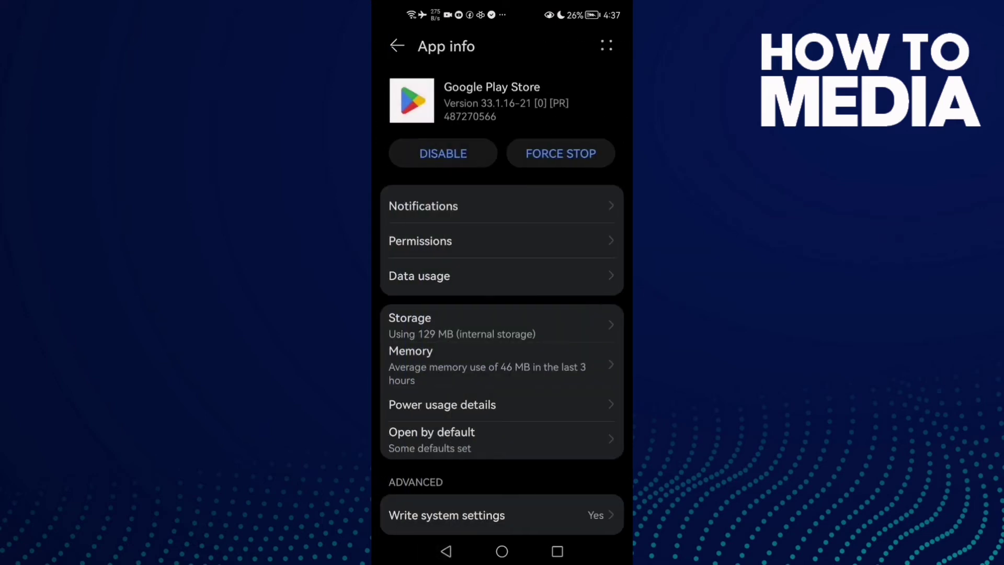
{"action": "left_click_drag", "start_coordinate": [420, 492], "coordinate": [422, 440]}
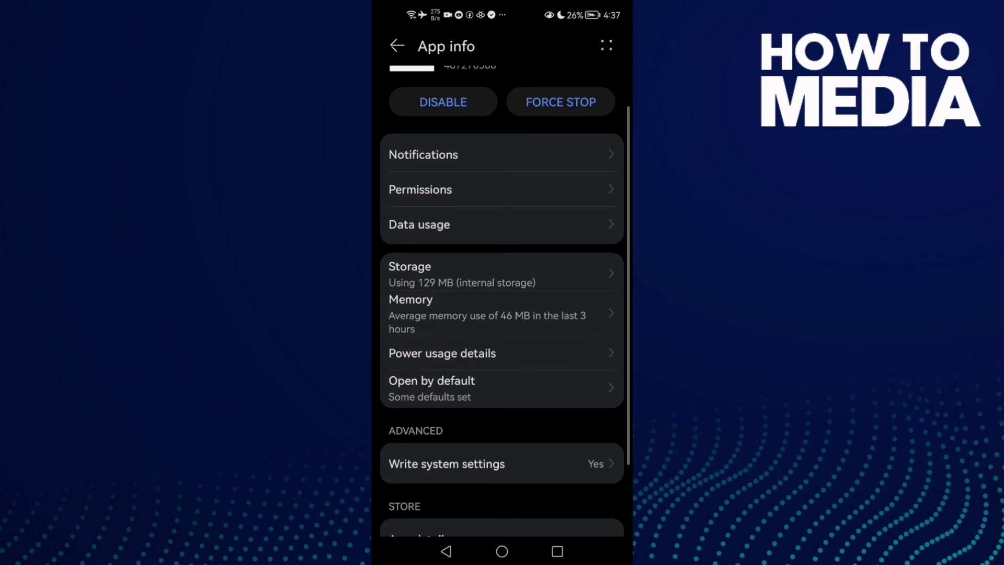
Toggle Play Store's Write system settings off and back on, then go home.
{"action": "left_click", "coordinate": [503, 463]}
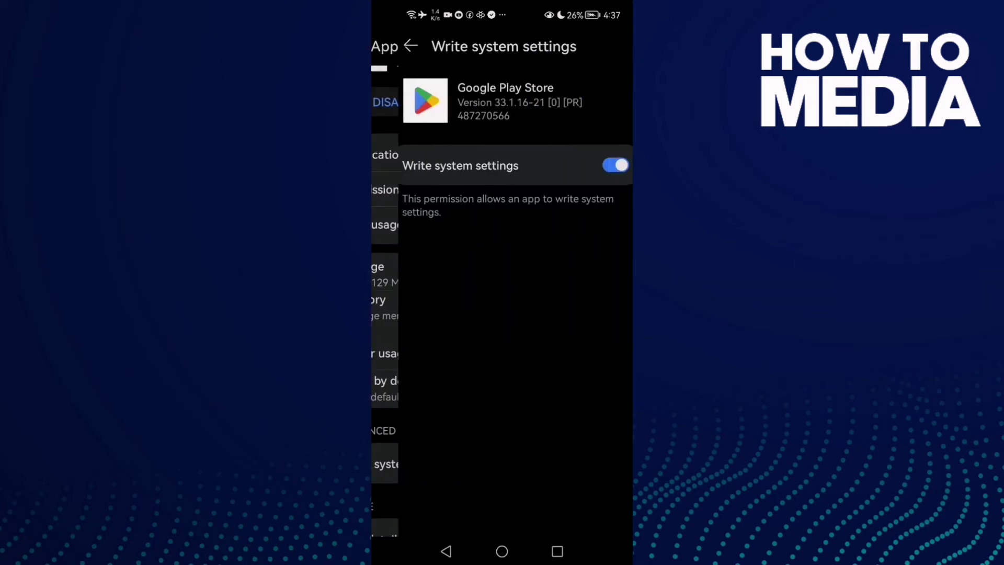
{"action": "left_click", "coordinate": [602, 165]}
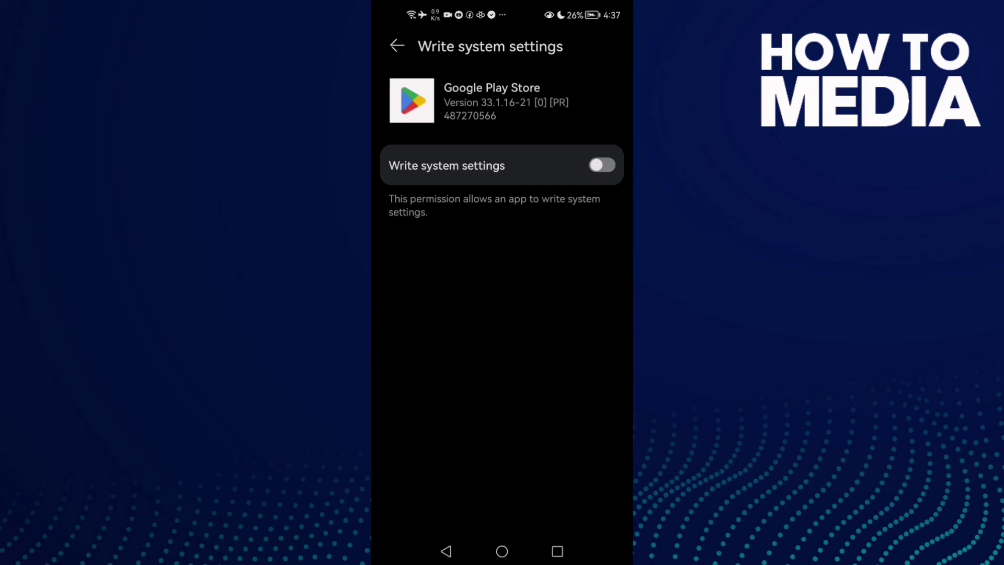
{"action": "left_click", "coordinate": [602, 165]}
{"action": "left_click", "coordinate": [445, 551]}
{"action": "left_click", "coordinate": [445, 551]}
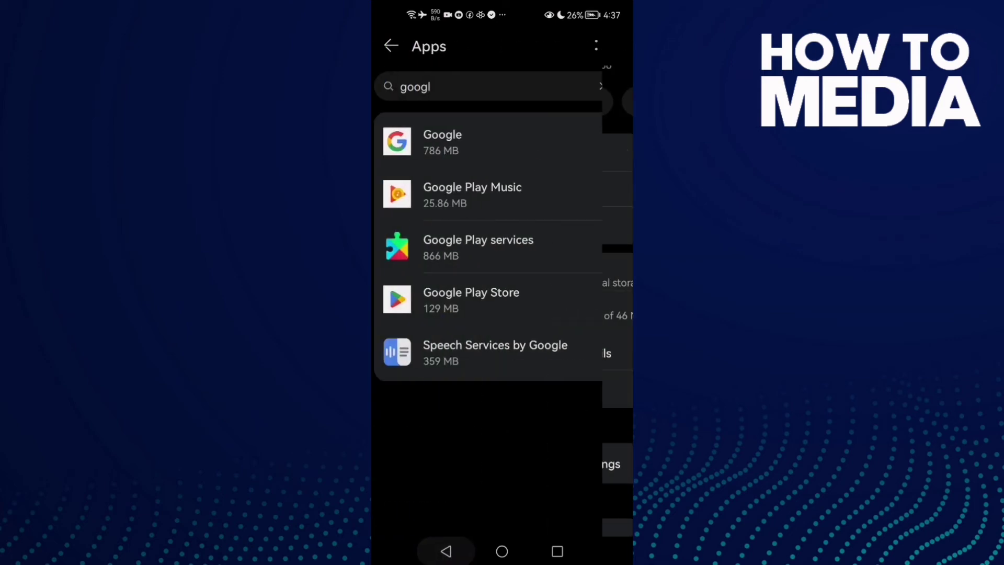
{"action": "left_click", "coordinate": [503, 551]}
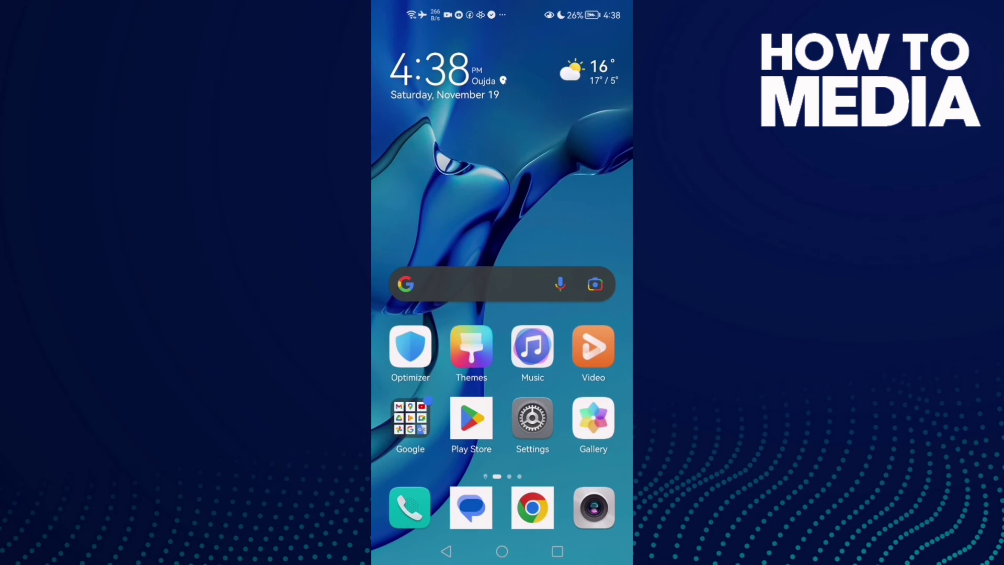
{"action": "left_click", "coordinate": [531, 423]}
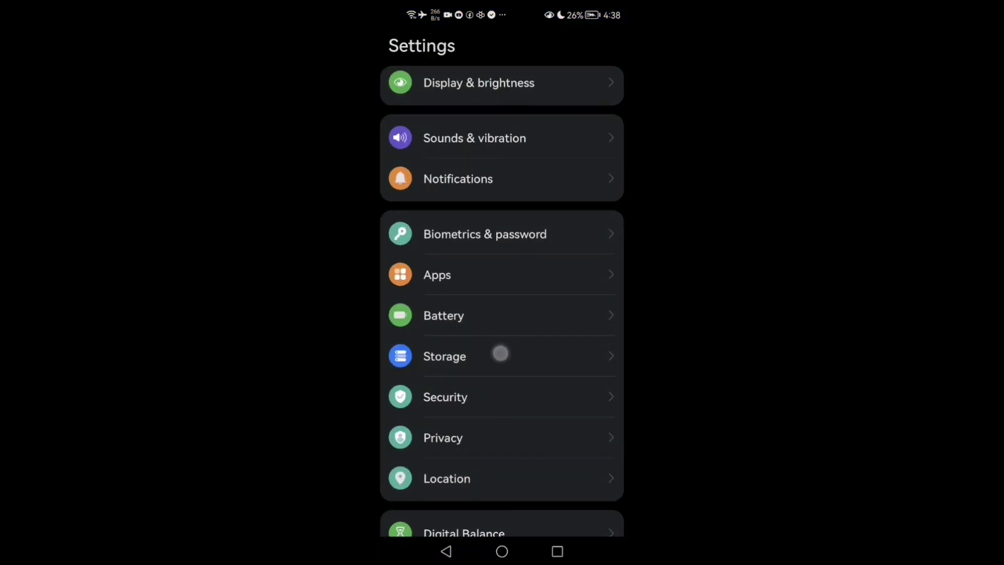
{"action": "left_click", "coordinate": [499, 352]}
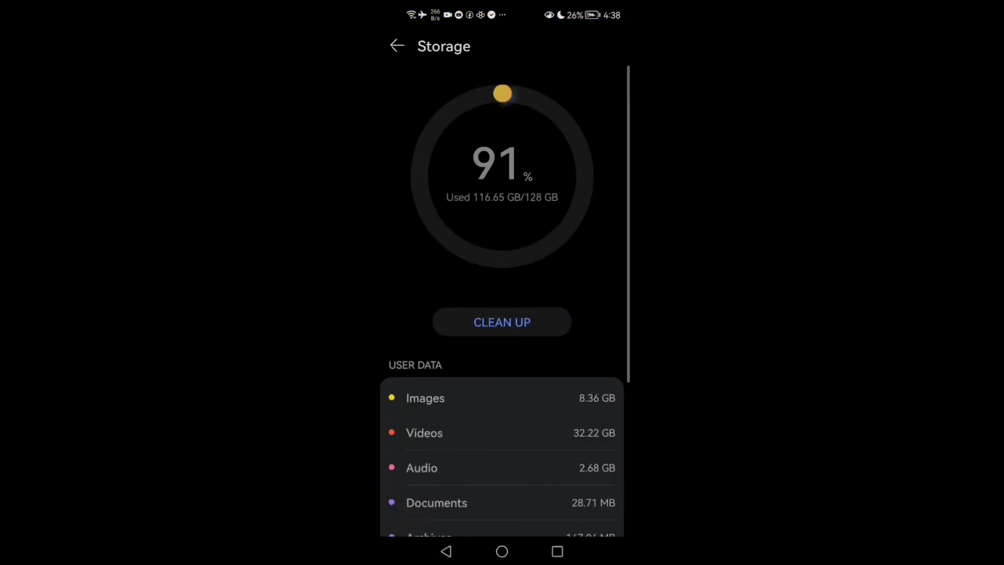
{"action": "left_click", "coordinate": [502, 321]}
{"action": "scroll", "coordinate": [553, 314], "scroll_direction": "down", "scroll_amount": 2}
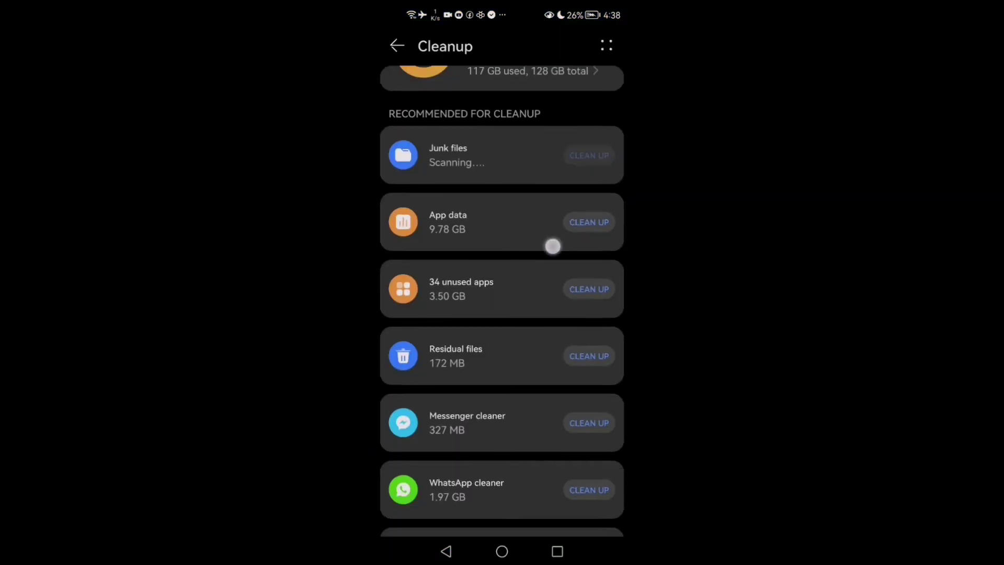
{"action": "scroll", "coordinate": [552, 314], "scroll_direction": "down", "scroll_amount": 3}
{"action": "left_click", "coordinate": [502, 551]}
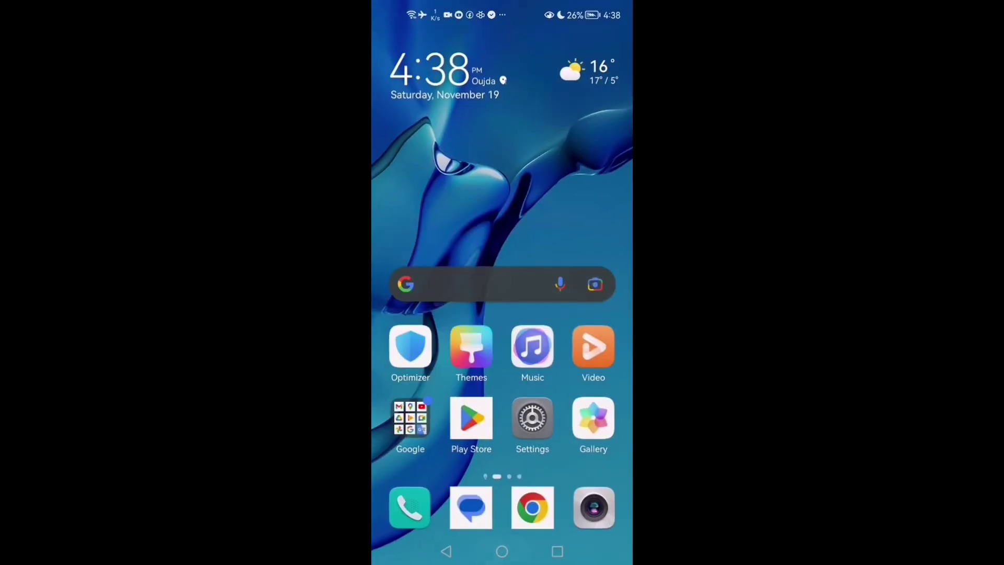